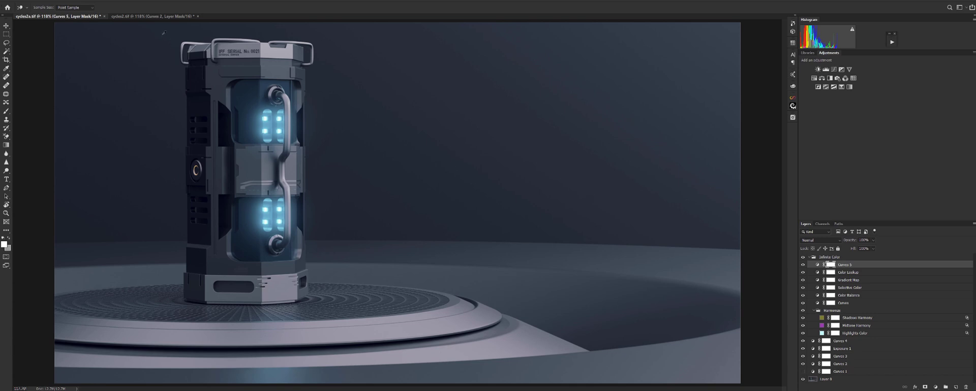
Step: Flip back and forth between the cycles2a.tif and cycles2.tif renders, finishing on cycles2.tif
{"action": "left_click", "coordinate": [155, 17]}
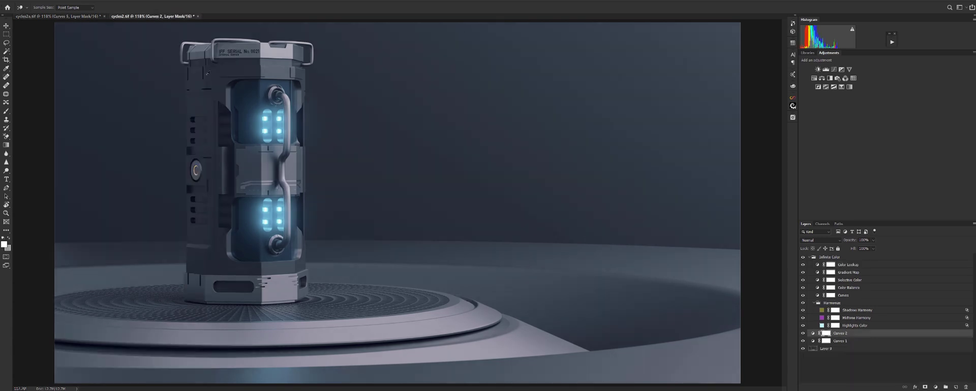
{"action": "left_click", "coordinate": [89, 17]}
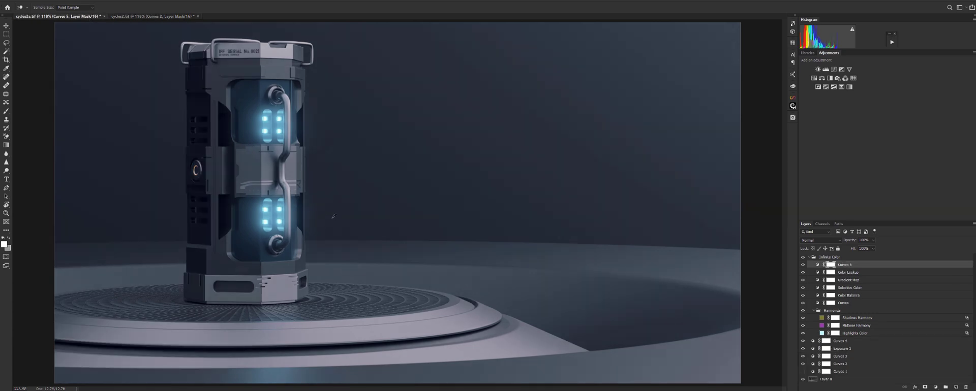
{"action": "left_click", "coordinate": [155, 17]}
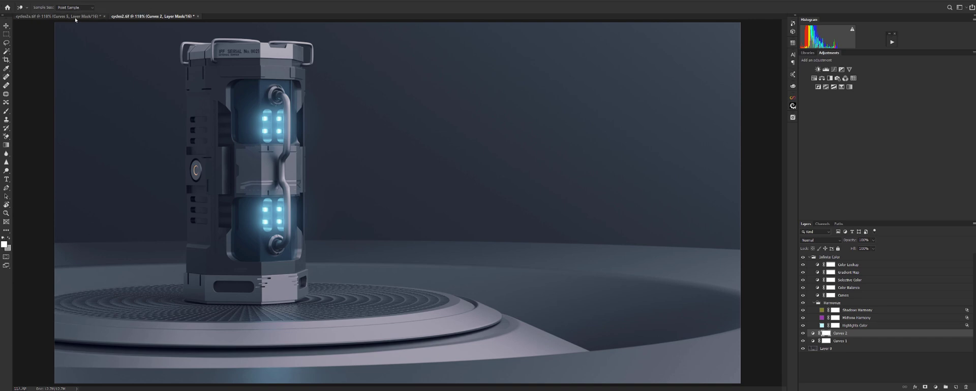
{"action": "left_click", "coordinate": [75, 18]}
{"action": "left_click", "coordinate": [164, 16]}
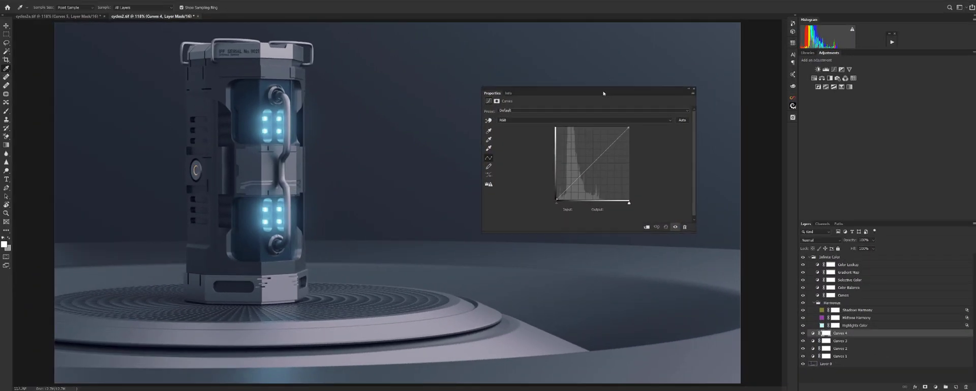
Step: Move the Curves 4 panel next to the canister image and enable sampling curve tones from the picture
{"action": "left_click_drag", "start_coordinate": [597, 89], "coordinate": [515, 104]}
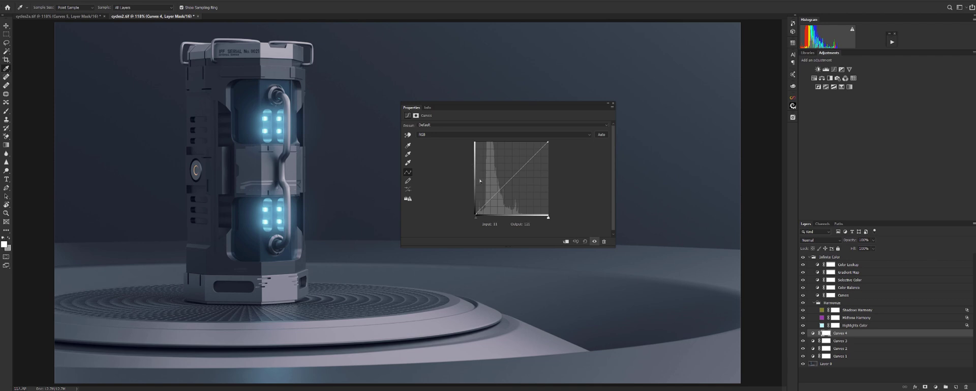
{"action": "left_click", "coordinate": [408, 136]}
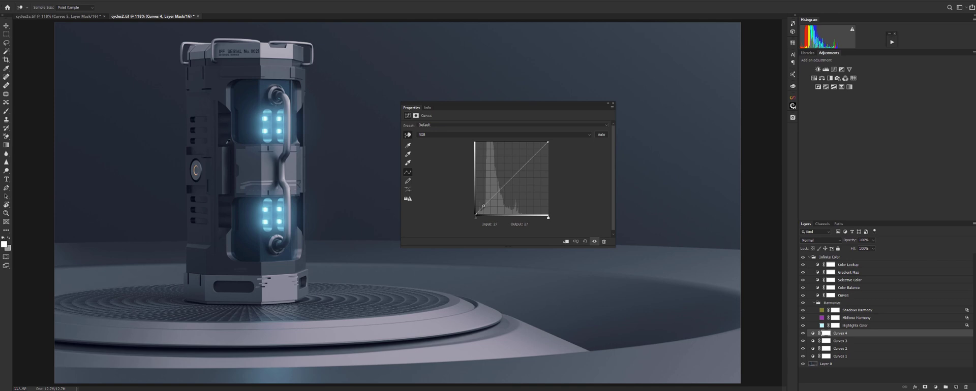
{"action": "left_click", "coordinate": [43, 16]}
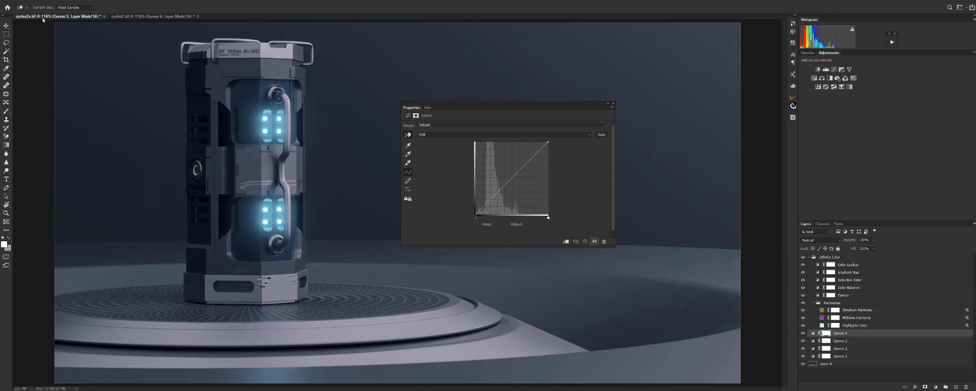
Step: Compare cycles2a.tif against cycles2.tif using Ctrl+Tab and the document tabs, then bring Blender forward
{"action": "left_click", "coordinate": [408, 135]}
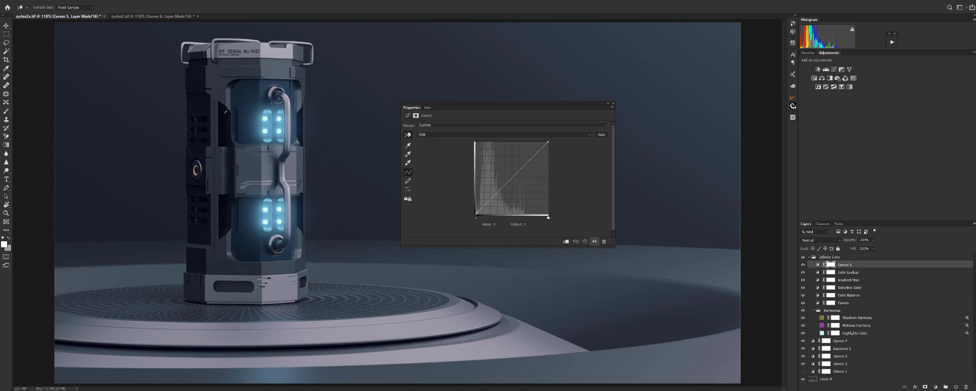
{"action": "key", "text": "ctrl+Tab"}
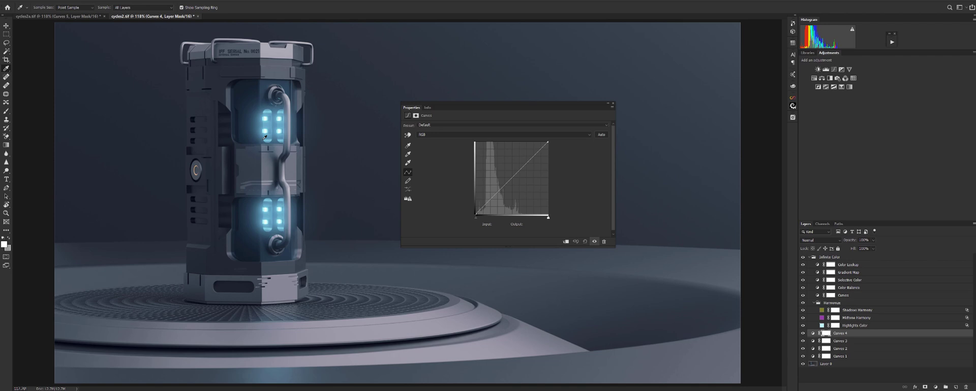
{"action": "key", "text": "ctrl+Tab"}
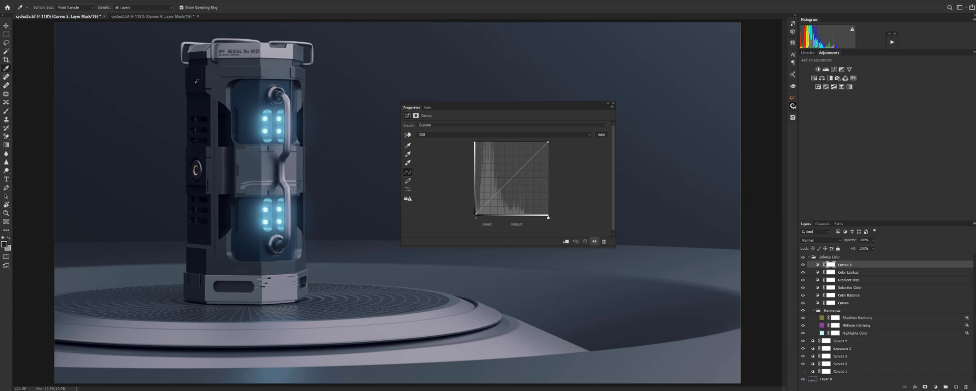
{"action": "left_click", "coordinate": [131, 17]}
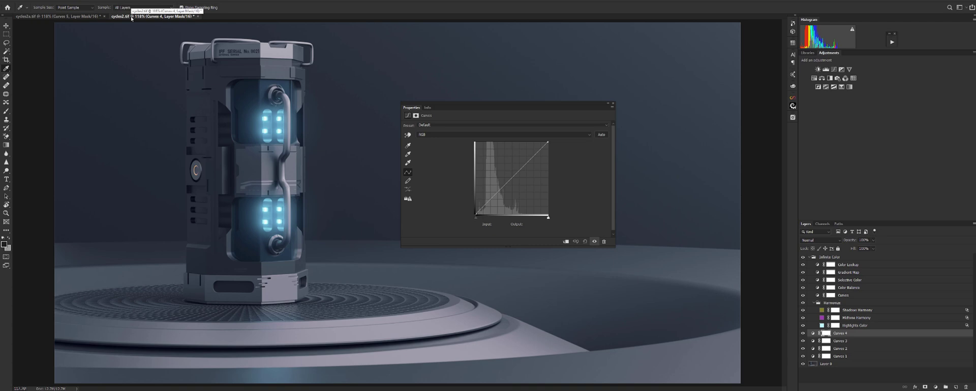
{"action": "left_click", "coordinate": [65, 16]}
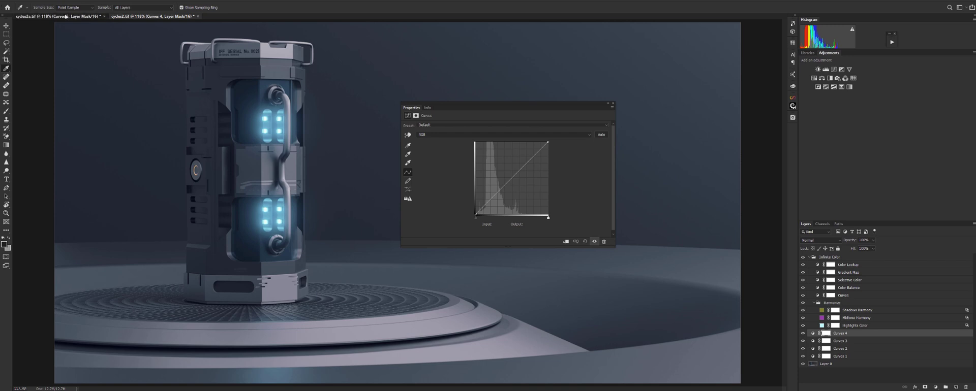
{"action": "left_click", "coordinate": [165, 17]}
{"action": "left_click", "coordinate": [80, 16]}
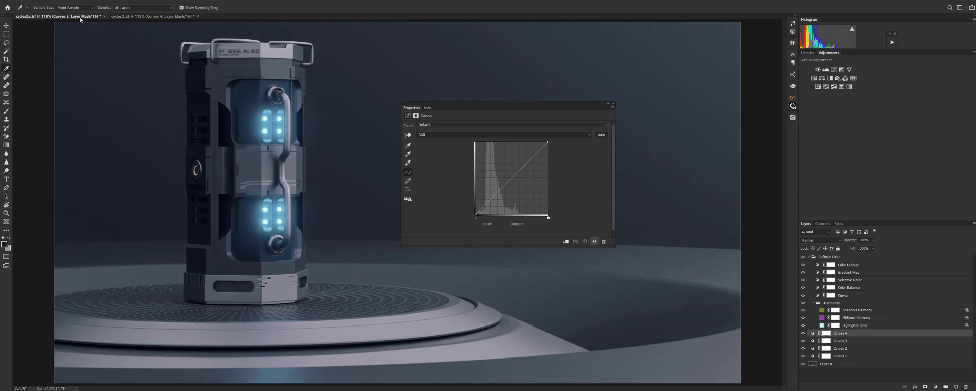
{"action": "left_click", "coordinate": [138, 17]}
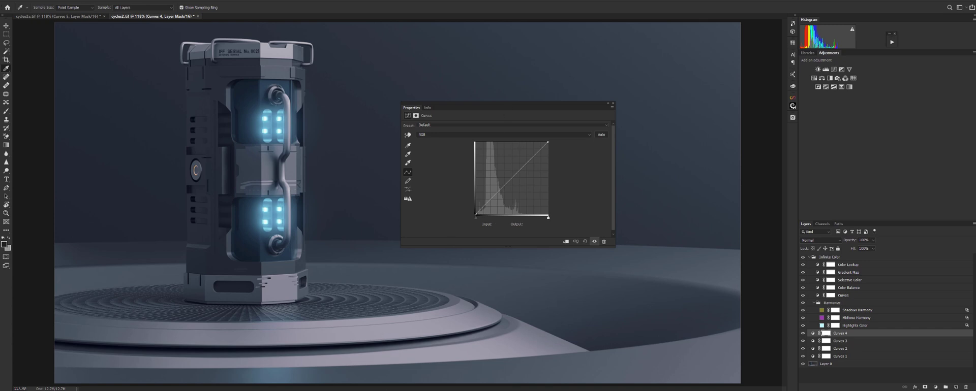
{"action": "left_click", "coordinate": [346, 371]}
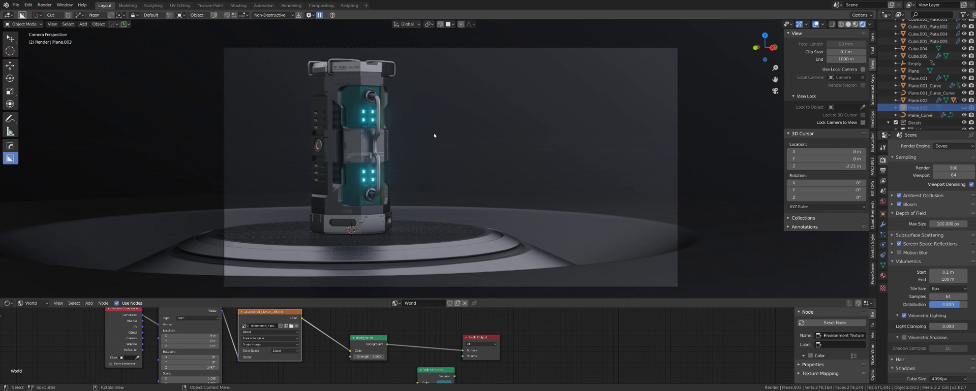
Step: Zoom and pan the camera view, then orbit out into User Perspective to reveal the beach HDRI
{"action": "scroll", "coordinate": [371, 151], "scroll_direction": "up", "scroll_amount": 4}
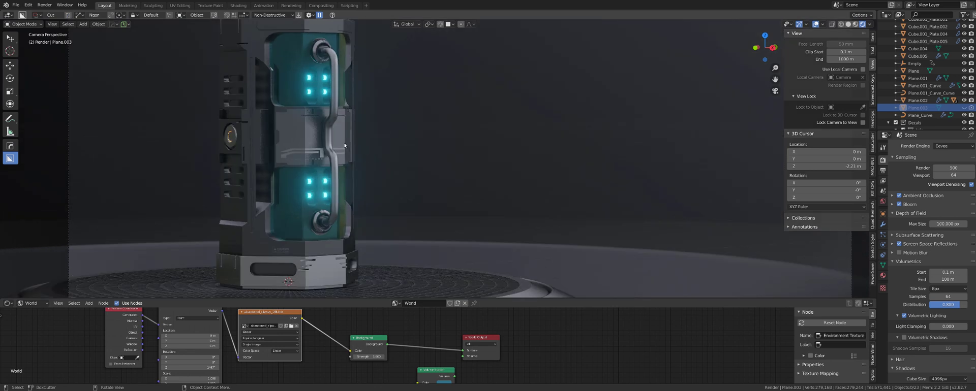
{"action": "middle_click_drag", "start_coordinate": [344, 146], "coordinate": [392, 161], "text": "shift"}
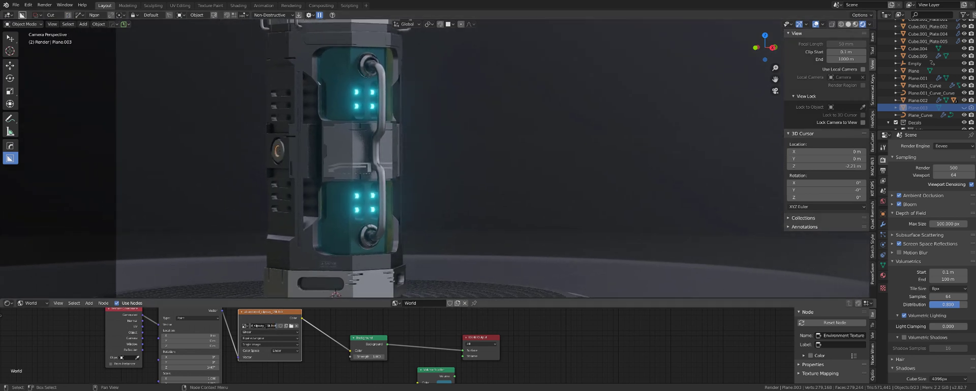
{"action": "scroll", "coordinate": [472, 150], "scroll_direction": "down", "scroll_amount": 4}
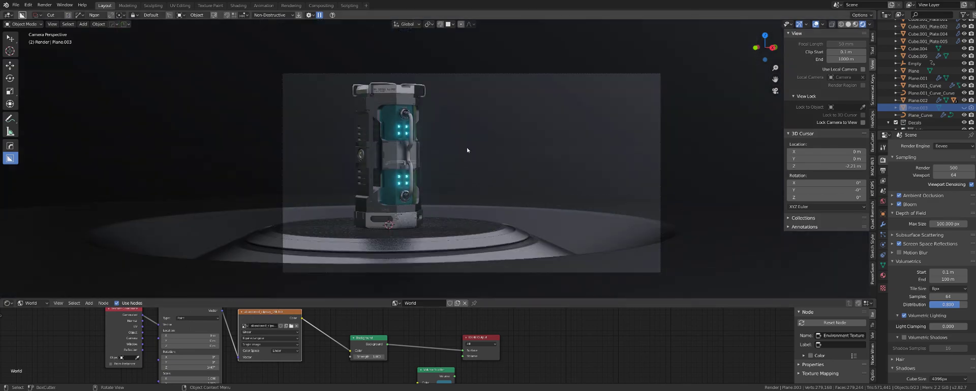
{"action": "middle_click_drag", "start_coordinate": [472, 150], "coordinate": [505, 130]}
{"action": "scroll", "coordinate": [485, 150], "scroll_direction": "down", "scroll_amount": 5}
Step: Orbit past the beach ground, horizon, concrete ramp and bushes, then move in along the dark plane
{"action": "middle_click_drag", "start_coordinate": [497, 106], "coordinate": [574, 223]}
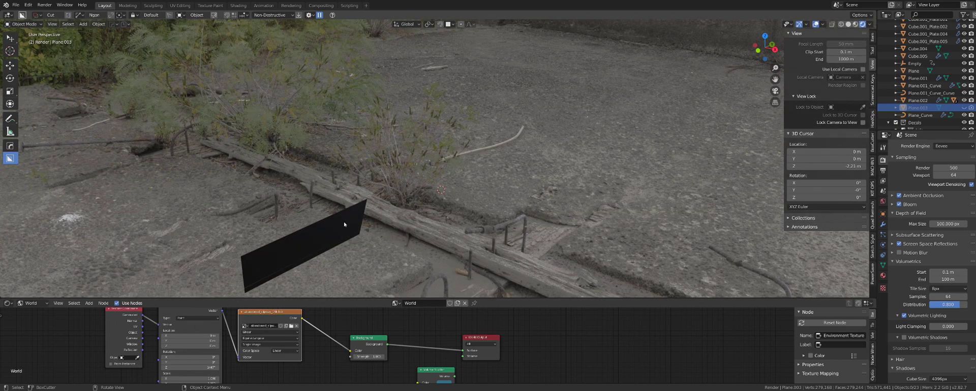
{"action": "middle_click_drag", "start_coordinate": [356, 223], "coordinate": [448, 206]}
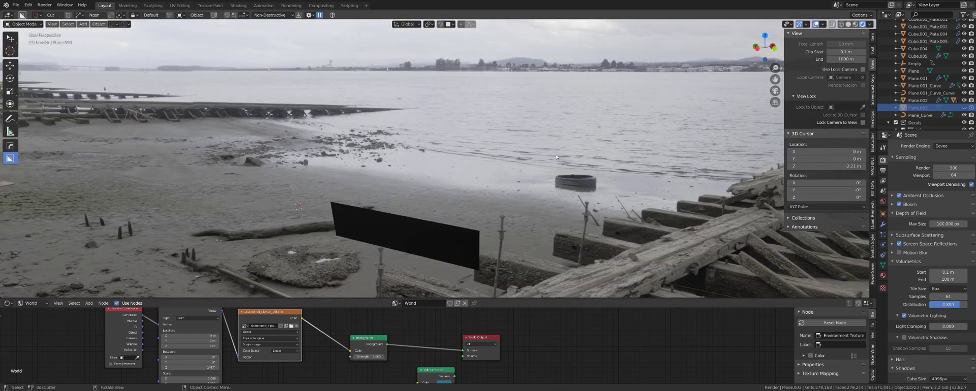
{"action": "middle_click_drag", "start_coordinate": [536, 143], "coordinate": [622, 136]}
{"action": "middle_click_drag", "start_coordinate": [571, 154], "coordinate": [405, 145]}
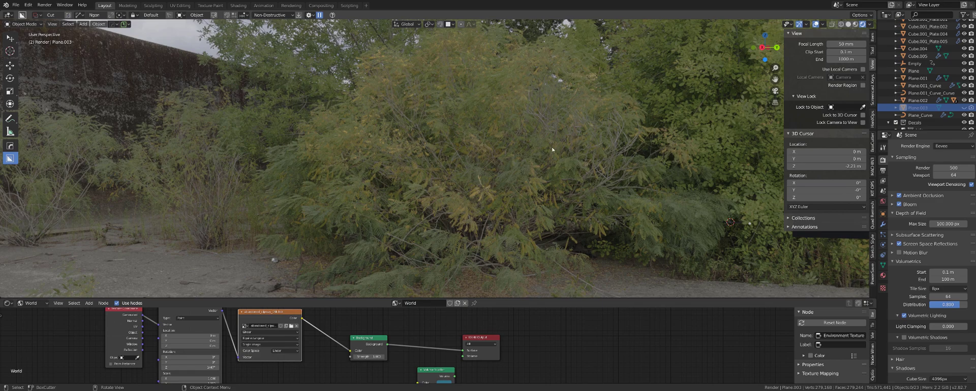
{"action": "middle_click_drag", "start_coordinate": [552, 150], "coordinate": [585, 198]}
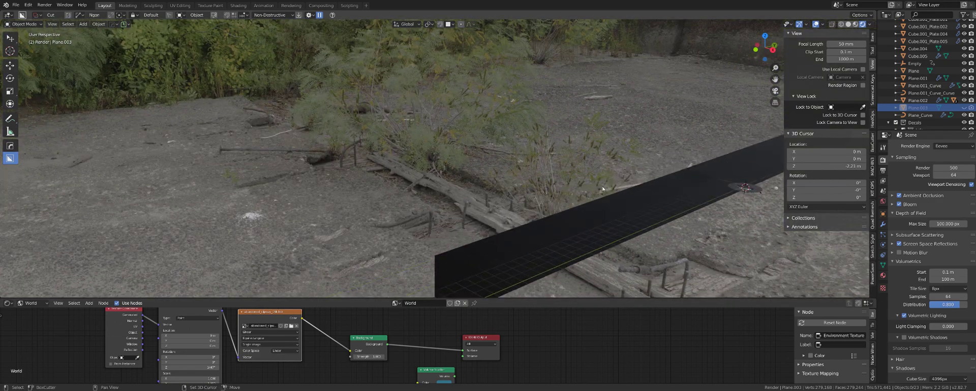
{"action": "middle_click_drag", "start_coordinate": [566, 163], "coordinate": [292, 152], "text": "shift"}
{"action": "middle_click_drag", "start_coordinate": [389, 151], "coordinate": [348, 200]}
Step: Select the camera and look through it with Ctrl+Numpad 0
{"action": "left_click", "coordinate": [322, 200]}
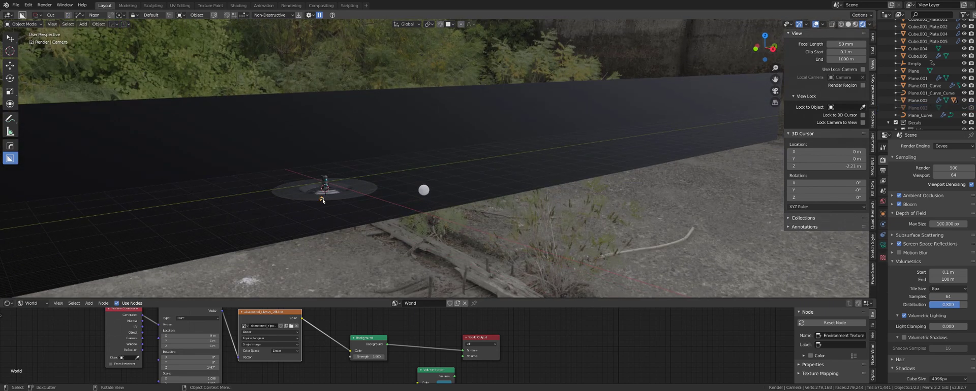
{"action": "key", "text": "ctrl"}
{"action": "key", "text": "ctrl+KP_0"}
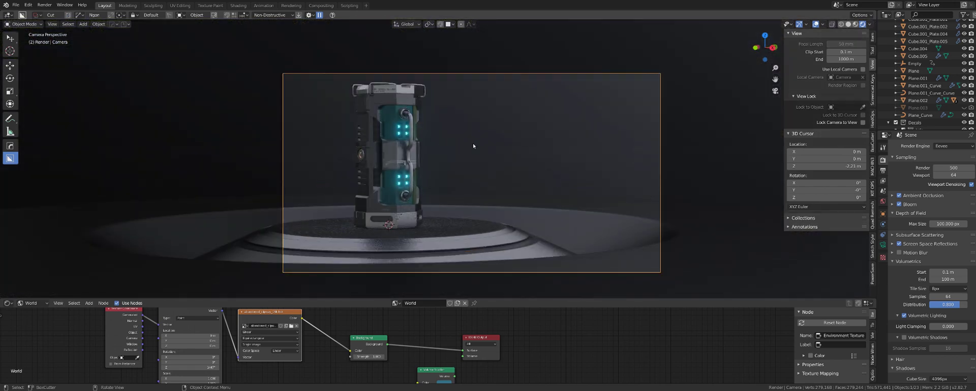
Step: Toggle Plane.002's visibility repeatedly to compare the backdrop, leaving it visible, and reframe the canister
{"action": "left_click", "coordinate": [964, 100]}
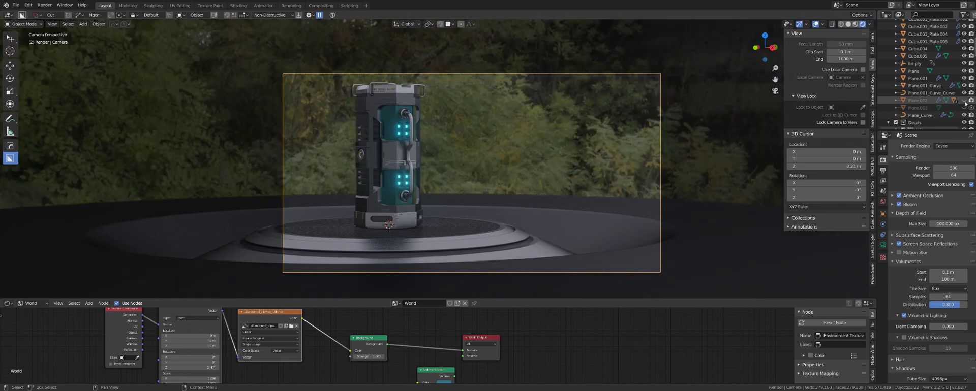
{"action": "left_click", "coordinate": [964, 100]}
{"action": "left_click", "coordinate": [964, 100]}
{"action": "left_click", "coordinate": [964, 100]}
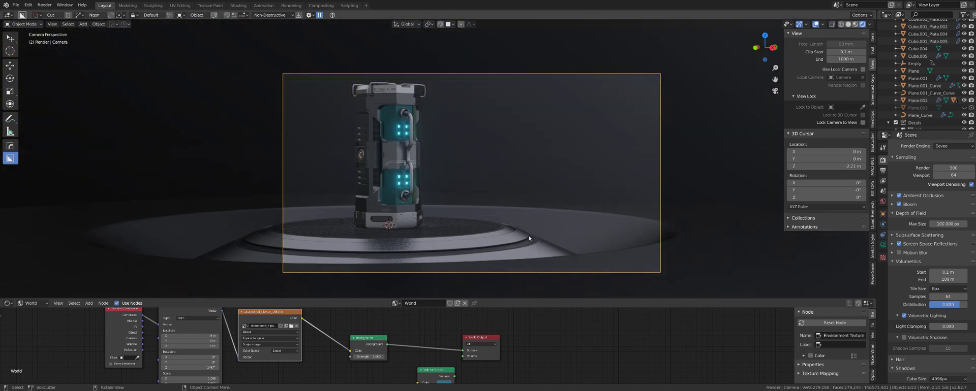
{"action": "scroll", "coordinate": [542, 238], "scroll_direction": "up", "scroll_amount": 4}
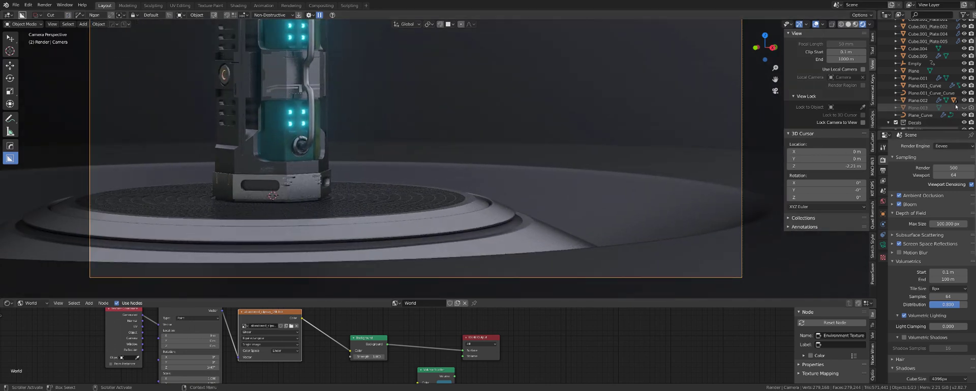
{"action": "left_click", "coordinate": [964, 100]}
{"action": "left_click", "coordinate": [964, 100]}
{"action": "left_click", "coordinate": [964, 100]}
{"action": "left_click", "coordinate": [964, 100]}
{"action": "scroll", "coordinate": [505, 151], "scroll_direction": "down", "scroll_amount": 3}
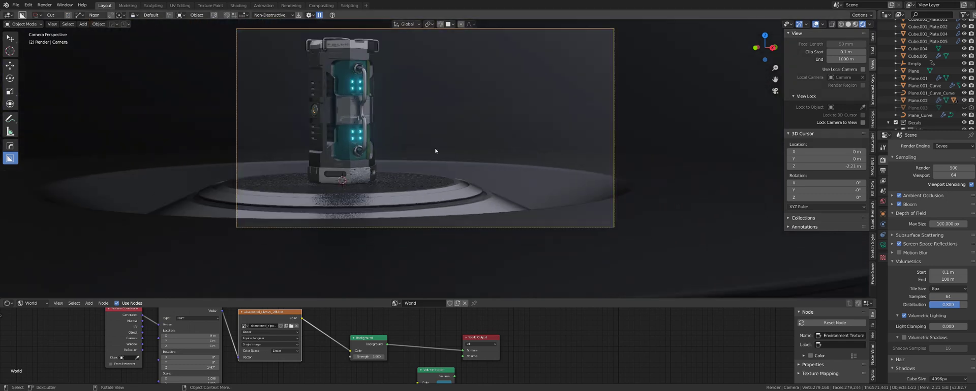
{"action": "middle_click_drag", "start_coordinate": [447, 161], "coordinate": [482, 168], "text": "shift"}
{"action": "scroll", "coordinate": [481, 167], "scroll_direction": "up", "scroll_amount": 2}
{"action": "middle_click_drag", "start_coordinate": [451, 145], "coordinate": [438, 131], "text": "shift"}
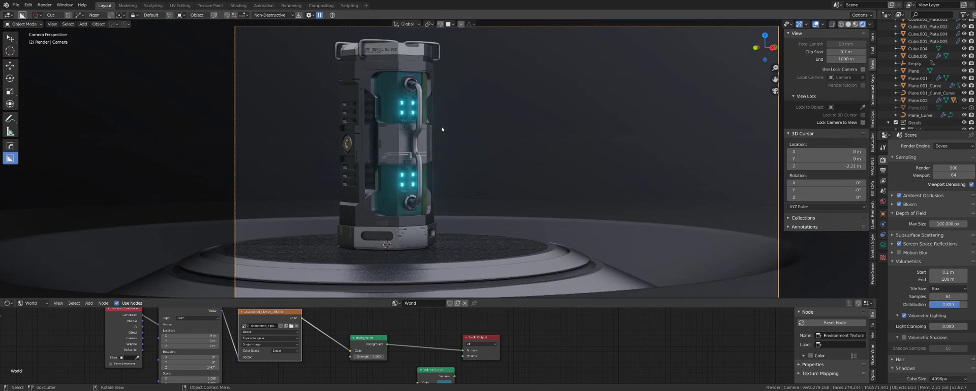
Step: Show the grey Plane.003 bounce plane and pan the zoomed camera view across the canister
{"action": "left_click", "coordinate": [964, 108]}
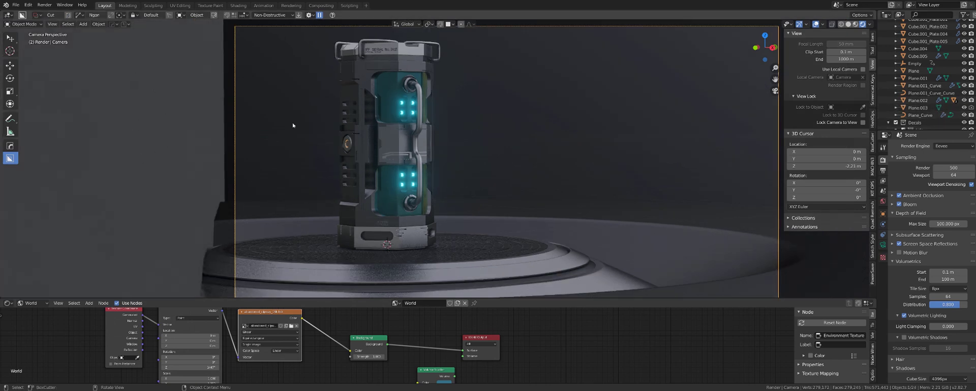
{"action": "scroll", "coordinate": [293, 125], "scroll_direction": "up", "scroll_amount": 5}
{"action": "middle_click_drag", "start_coordinate": [305, 102], "coordinate": [413, 123], "text": "shift"}
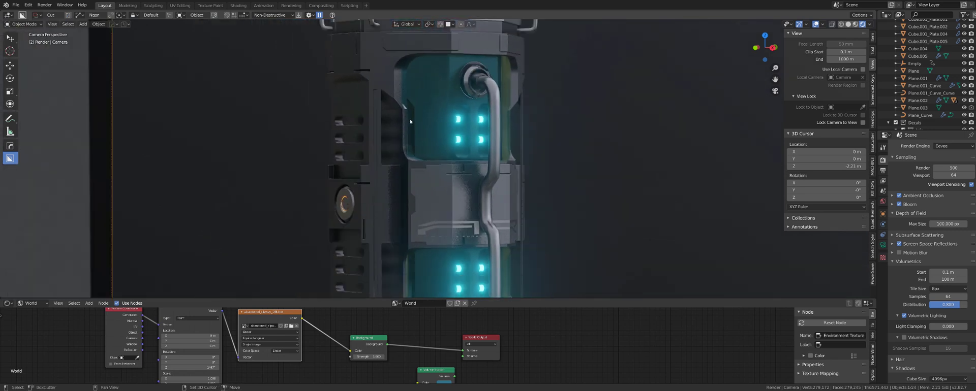
{"action": "scroll", "coordinate": [413, 123], "scroll_direction": "down", "scroll_amount": 3}
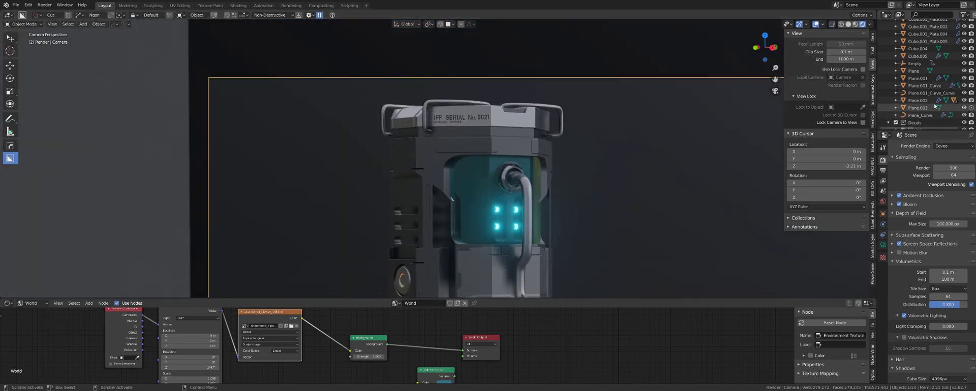
Step: Select Plane.003 and raise its material Base Color to white
{"action": "left_click", "coordinate": [928, 107]}
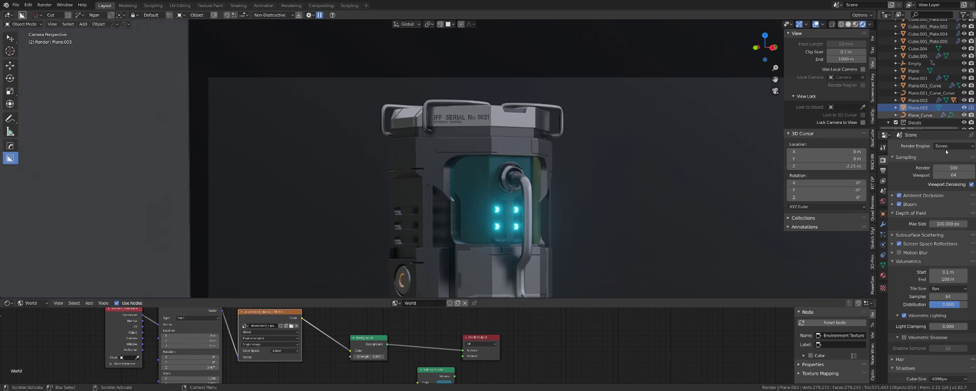
{"action": "left_click", "coordinate": [883, 275]}
{"action": "left_click", "coordinate": [950, 250]}
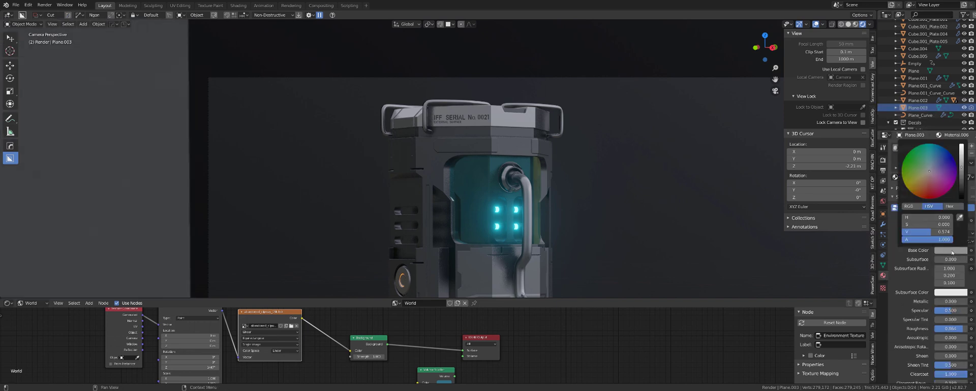
{"action": "left_click_drag", "start_coordinate": [963, 167], "coordinate": [962, 146]}
{"action": "scroll", "coordinate": [390, 158], "scroll_direction": "up", "scroll_amount": 1}
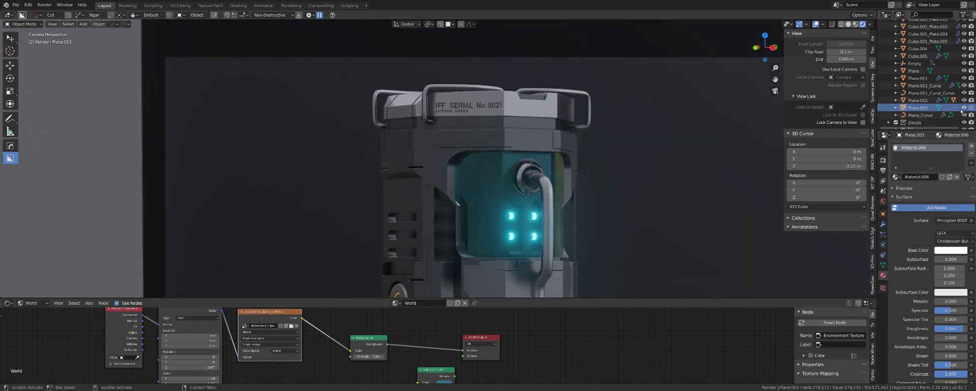
Step: Toggle Plane.003's visibility repeatedly to judge its bounce lighting on the canister
{"action": "left_click", "coordinate": [964, 108]}
{"action": "left_click", "coordinate": [964, 108]}
{"action": "left_click", "coordinate": [964, 108]}
{"action": "left_click", "coordinate": [964, 108]}
{"action": "left_click", "coordinate": [964, 108]}
{"action": "left_click", "coordinate": [964, 108]}
{"action": "left_click", "coordinate": [964, 107]}
{"action": "left_click", "coordinate": [963, 108]}
{"action": "left_click", "coordinate": [964, 108]}
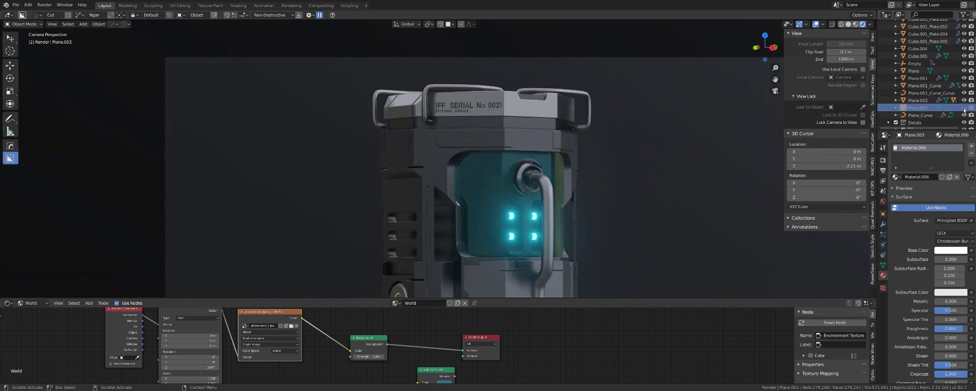
{"action": "left_click", "coordinate": [964, 107]}
{"action": "left_click", "coordinate": [963, 107]}
{"action": "left_click", "coordinate": [964, 108]}
Step: Lower Plane.003's Base Color value to grey 0.615, then orbit out and toggle it to compare
{"action": "left_click", "coordinate": [957, 250]}
{"action": "left_click_drag", "start_coordinate": [965, 162], "coordinate": [962, 166]}
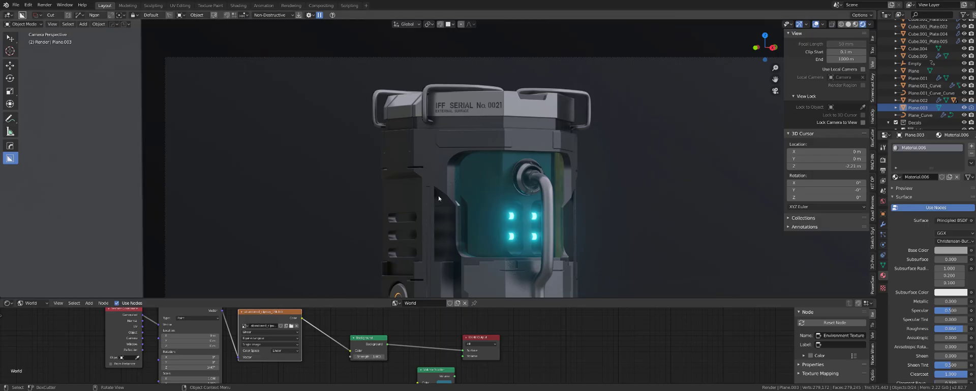
{"action": "middle_click_drag", "start_coordinate": [439, 176], "coordinate": [621, 155]}
{"action": "scroll", "coordinate": [449, 164], "scroll_direction": "up", "scroll_amount": 5}
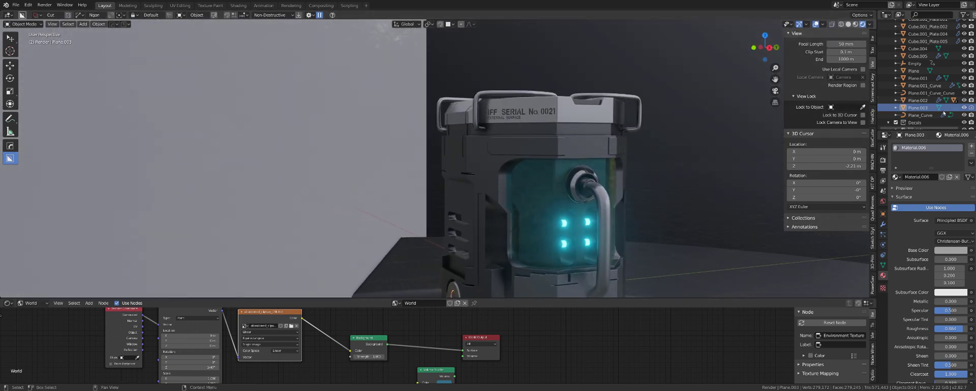
{"action": "left_click", "coordinate": [964, 108]}
{"action": "left_click", "coordinate": [965, 108]}
{"action": "left_click", "coordinate": [965, 108]}
Step: Toggle Plane.003 off and on, leaving it visible, then zoom out and orbit around the canister platform
{"action": "left_click", "coordinate": [964, 107]}
{"action": "left_click", "coordinate": [964, 108]}
{"action": "left_click", "coordinate": [964, 108]}
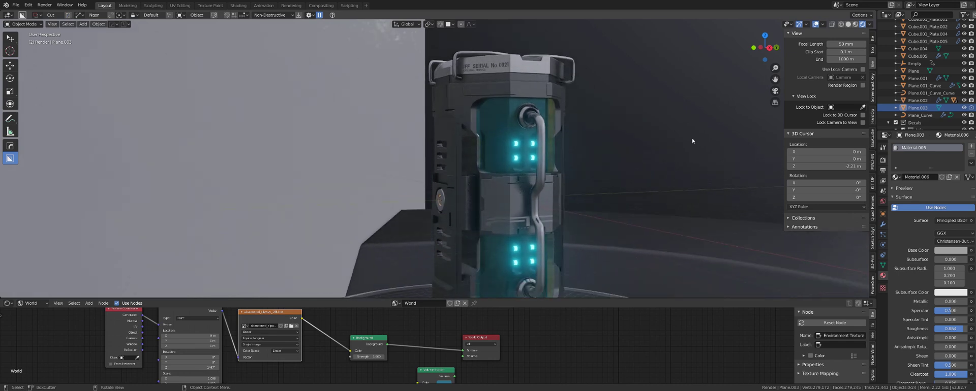
{"action": "left_click", "coordinate": [964, 108]}
{"action": "left_click", "coordinate": [965, 108]}
{"action": "scroll", "coordinate": [651, 175], "scroll_direction": "down", "scroll_amount": 5}
{"action": "scroll", "coordinate": [650, 175], "scroll_direction": "down", "scroll_amount": 3}
{"action": "middle_click_drag", "start_coordinate": [604, 159], "coordinate": [747, 243]}
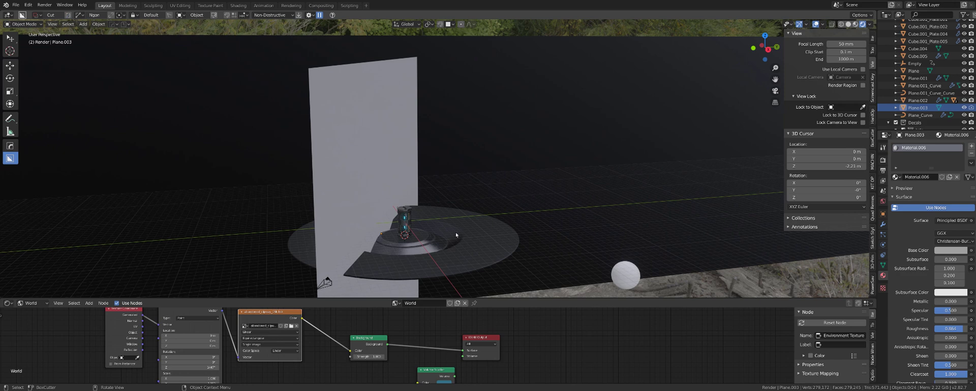
{"action": "scroll", "coordinate": [456, 236], "scroll_direction": "up", "scroll_amount": 4}
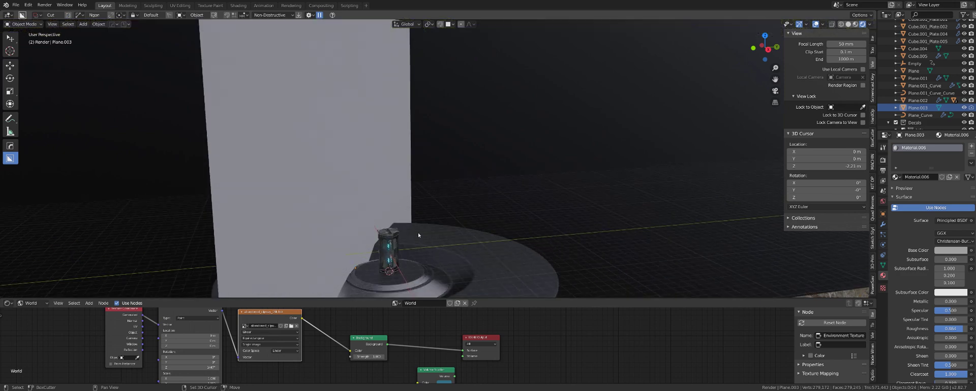
{"action": "middle_click_drag", "start_coordinate": [456, 235], "coordinate": [284, 231]}
Step: Look through the scene camera with Numpad 0 and pan so the canister fills more of the frame
{"action": "left_click", "coordinate": [277, 233]}
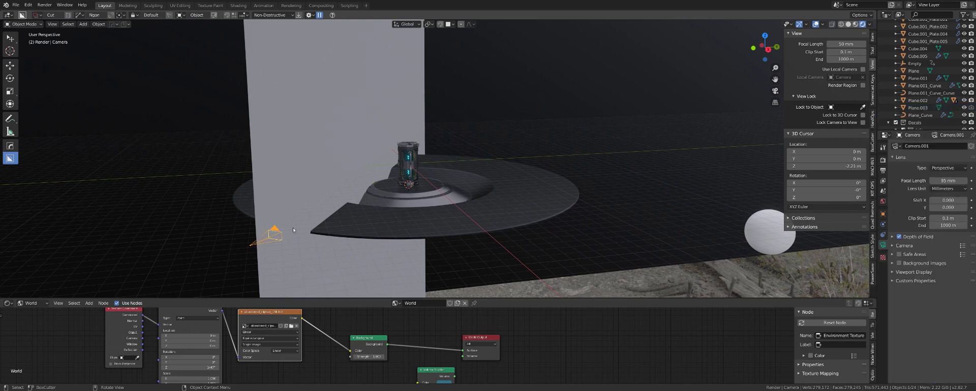
{"action": "key", "text": "KP_0"}
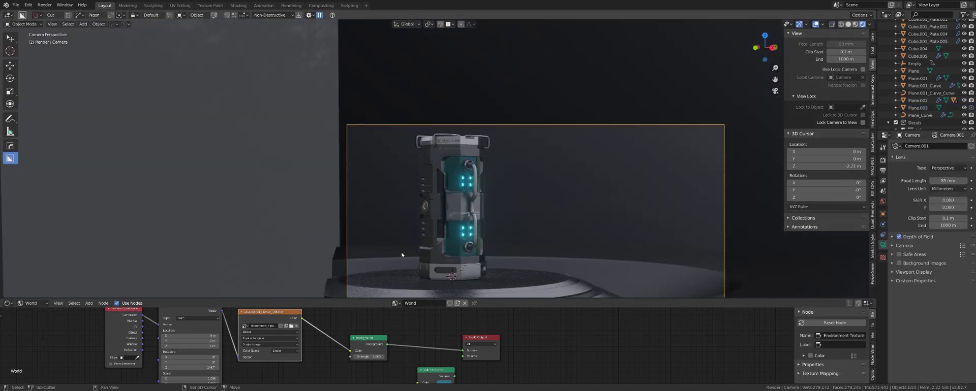
{"action": "scroll", "coordinate": [293, 230], "scroll_direction": "up", "scroll_amount": 2}
{"action": "middle_click_drag", "start_coordinate": [293, 231], "coordinate": [400, 136], "text": "shift"}
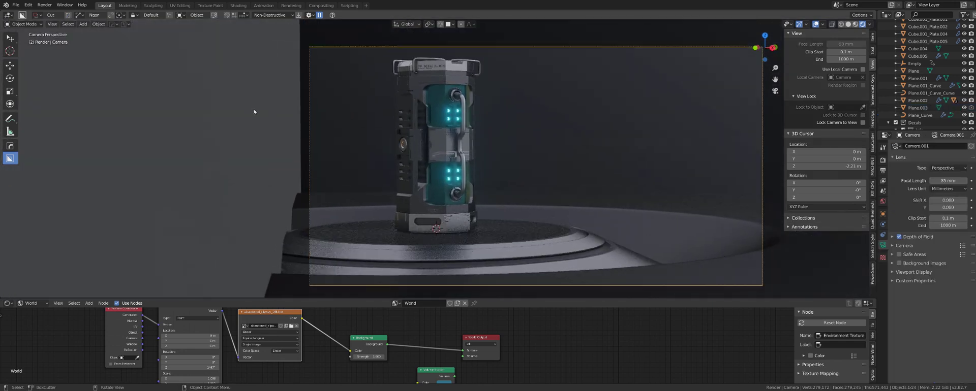
Step: Grab Plane.003 with G and drop it near the left edge of the camera frame
{"action": "left_click", "coordinate": [255, 111]}
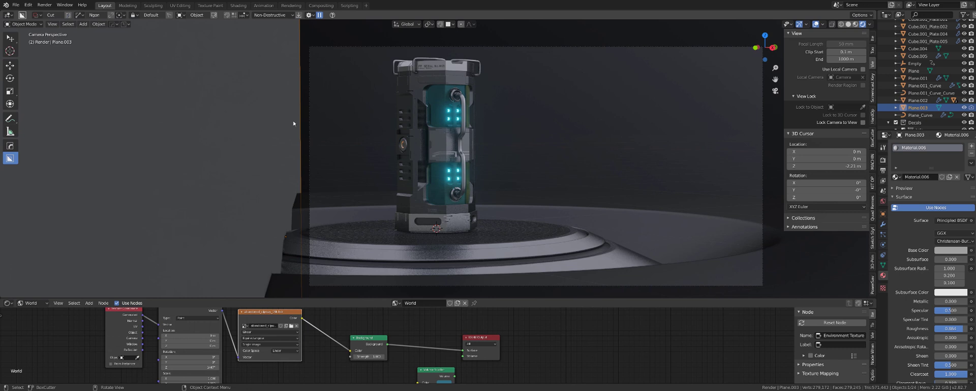
{"action": "key", "text": "g"}
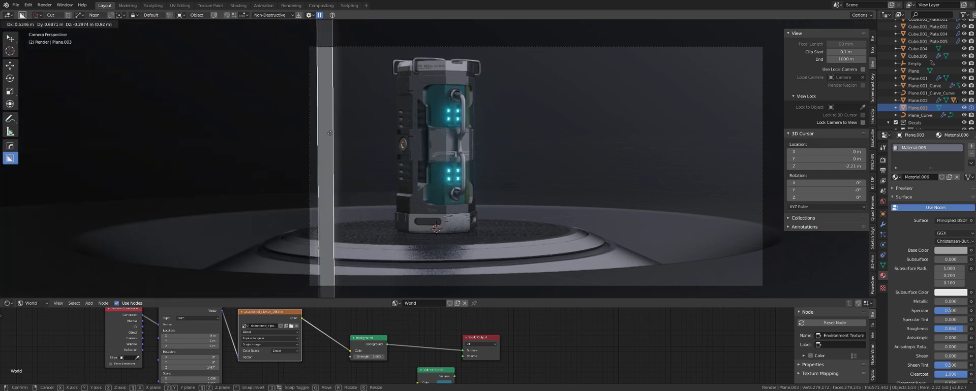
{"action": "left_click", "coordinate": [295, 133]}
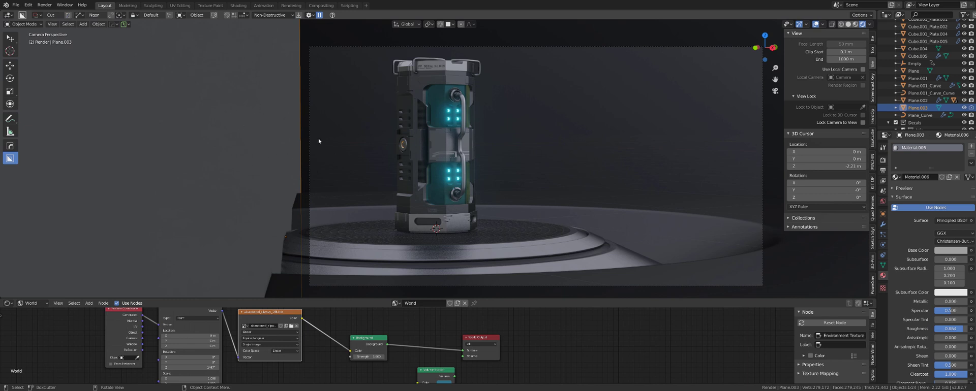
{"action": "middle_click_drag", "start_coordinate": [314, 140], "coordinate": [362, 143]}
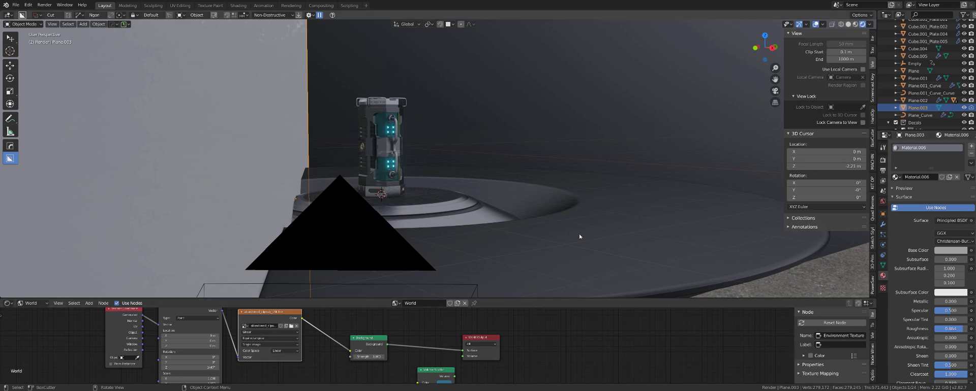
{"action": "scroll", "coordinate": [488, 189], "scroll_direction": "down", "scroll_amount": 6}
{"action": "scroll", "coordinate": [487, 151], "scroll_direction": "up", "scroll_amount": 8}
{"action": "scroll", "coordinate": [562, 137], "scroll_direction": "down", "scroll_amount": 2}
{"action": "scroll", "coordinate": [567, 130], "scroll_direction": "down", "scroll_amount": 8}
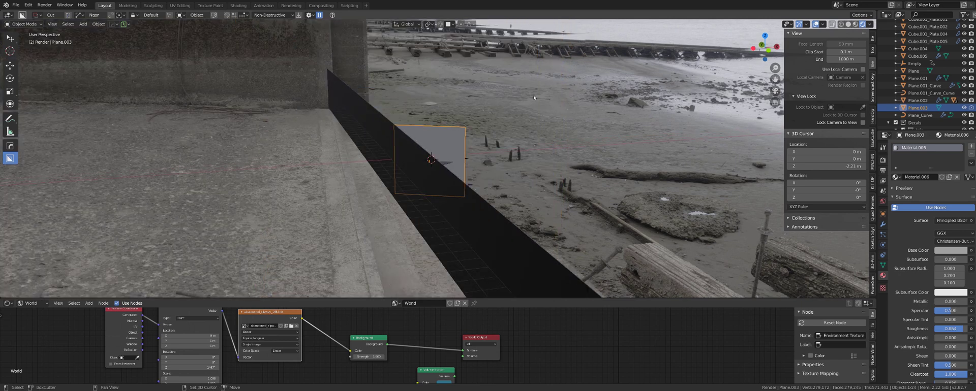
{"action": "middle_click_drag", "start_coordinate": [568, 131], "coordinate": [497, 141], "text": "shift"}
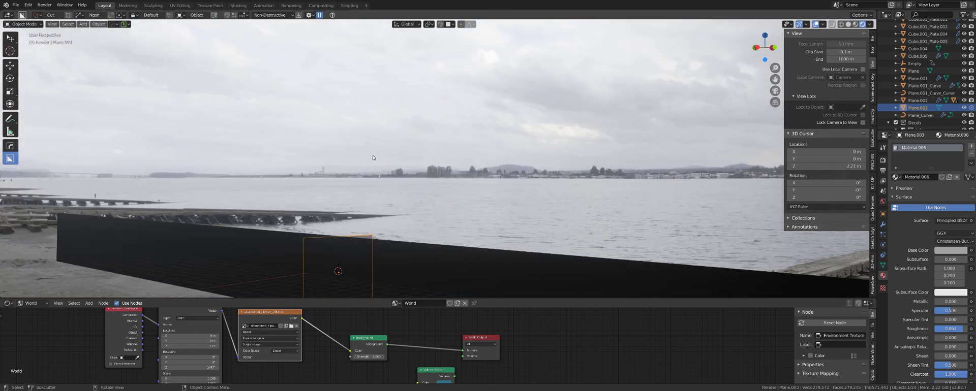
{"action": "middle_click_drag", "start_coordinate": [453, 136], "coordinate": [488, 145]}
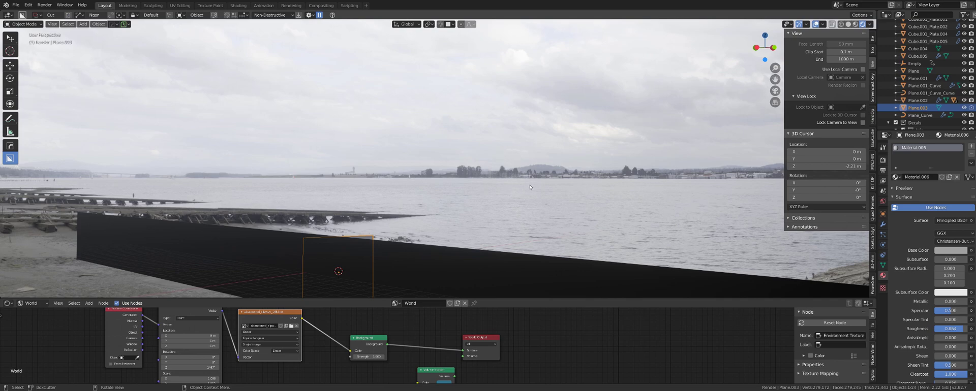
{"action": "middle_click_drag", "start_coordinate": [541, 186], "coordinate": [436, 194]}
{"action": "middle_click_drag", "start_coordinate": [401, 239], "coordinate": [375, 212], "text": "shift"}
{"action": "scroll", "coordinate": [374, 213], "scroll_direction": "up", "scroll_amount": 6}
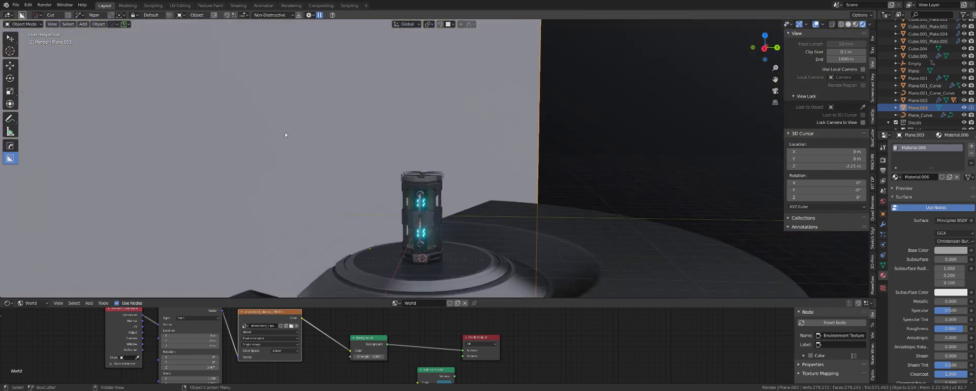
Step: Orbit higher and closer around the canister beside the white wall plane, then zoom in
{"action": "middle_click_drag", "start_coordinate": [439, 202], "coordinate": [355, 115]}
{"action": "mouse_move", "coordinate": [458, 155]}
{"action": "middle_mouse_down"}
{"action": "mouse_move", "coordinate": [482, 159]}
{"action": "mouse_move", "coordinate": [456, 151]}
{"action": "middle_mouse_up"}
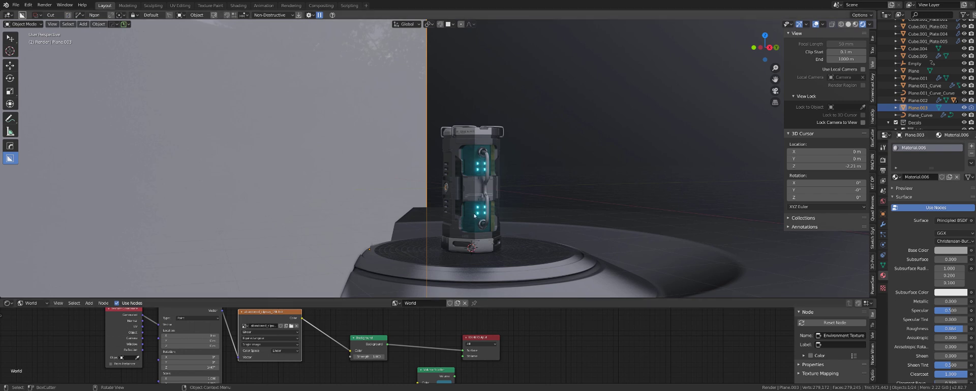
{"action": "scroll", "coordinate": [507, 177], "scroll_direction": "up", "scroll_amount": 6}
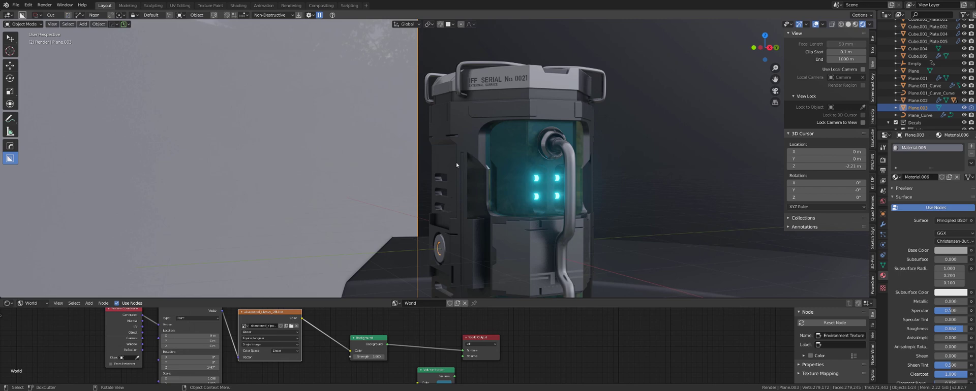
{"action": "left_click", "coordinate": [290, 327]}
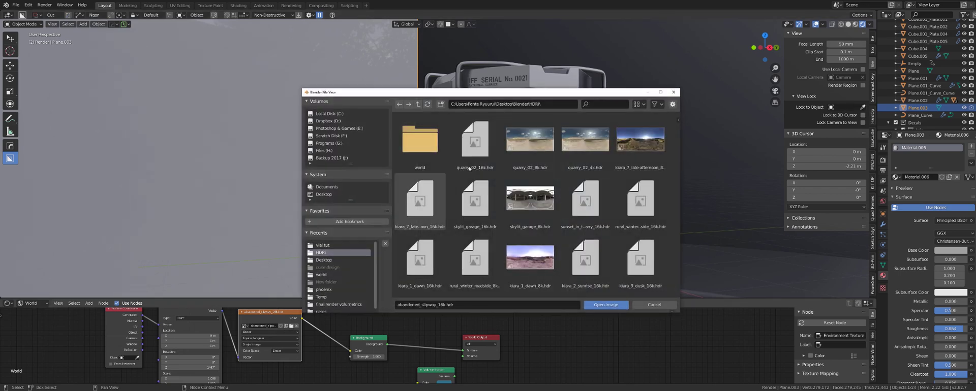
{"action": "scroll", "coordinate": [486, 194], "scroll_direction": "down", "scroll_amount": 5}
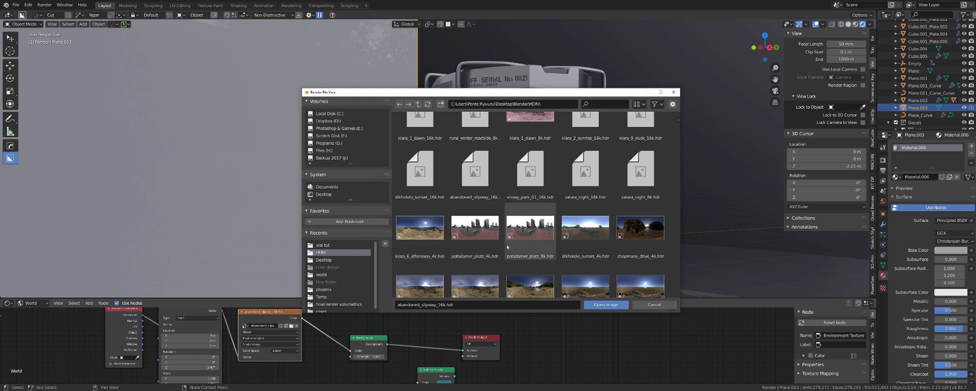
{"action": "scroll", "coordinate": [481, 247], "scroll_direction": "down", "scroll_amount": 1}
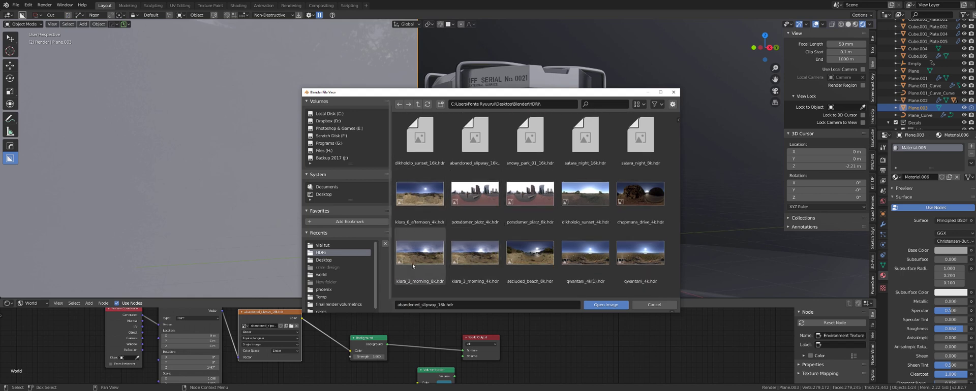
{"action": "key", "text": "Escape"}
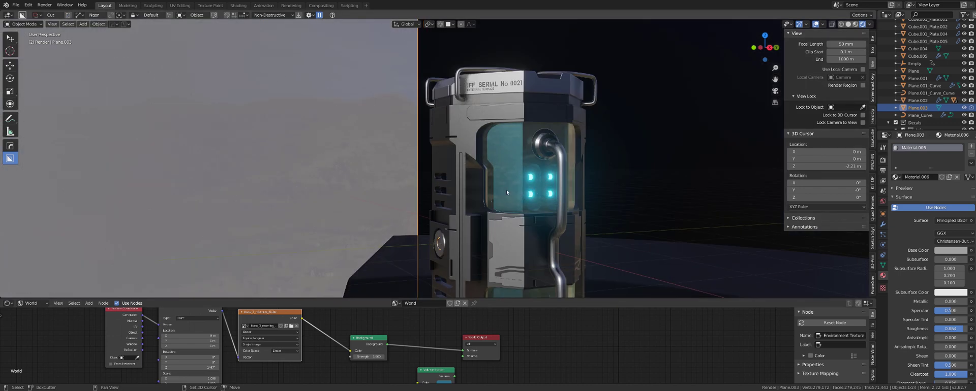
Step: Light the world with the kiara_3_morning HDRI and rotate it using the Mapping node's Z
{"action": "middle_click_drag", "start_coordinate": [507, 190], "coordinate": [531, 92]}
{"action": "scroll", "coordinate": [477, 189], "scroll_direction": "down", "scroll_amount": 10}
{"action": "mouse_move", "coordinate": [186, 368]}
{"action": "left_mouse_down"}
{"action": "mouse_move", "coordinate": [207, 368]}
{"action": "mouse_move", "coordinate": [191, 368]}
{"action": "left_mouse_up"}
Step: Hide the white wall plane Plane.003 and select the canister's glass part
{"action": "middle_click_drag", "start_coordinate": [387, 168], "coordinate": [540, 153]}
{"action": "left_click", "coordinate": [964, 107]}
{"action": "middle_click_drag", "start_coordinate": [612, 130], "coordinate": [438, 166]}
{"action": "left_click", "coordinate": [433, 167]}
Step: Frame the glass part, then toggle the grey backdrop Plane.002 off and back on
{"action": "key", "text": "KP_Decimal"}
{"action": "scroll", "coordinate": [438, 166], "scroll_direction": "down", "scroll_amount": 5}
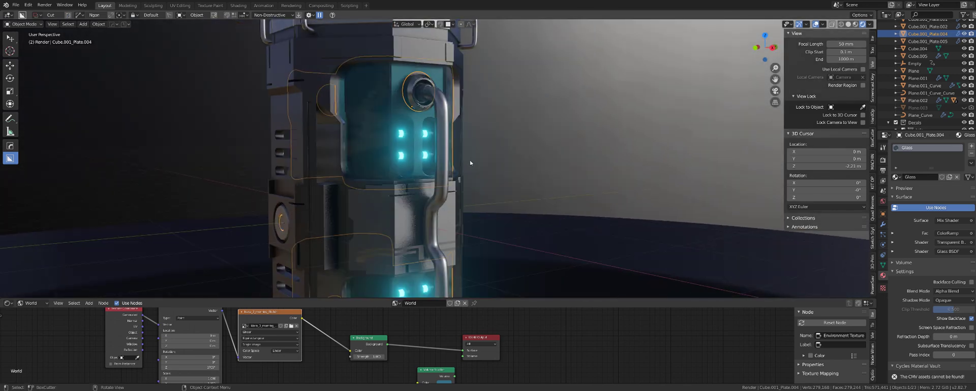
{"action": "left_click", "coordinate": [533, 115]}
{"action": "scroll", "coordinate": [523, 125], "scroll_direction": "down", "scroll_amount": 4}
{"action": "scroll", "coordinate": [490, 150], "scroll_direction": "up", "scroll_amount": 6}
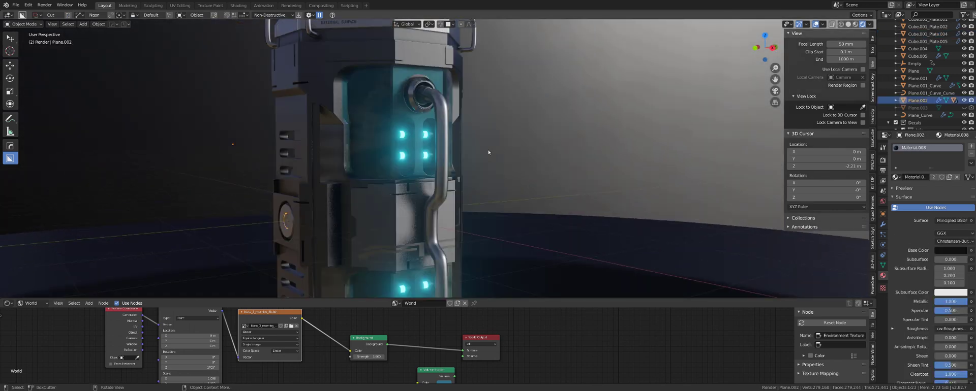
{"action": "scroll", "coordinate": [488, 152], "scroll_direction": "down", "scroll_amount": 3}
{"action": "left_click", "coordinate": [963, 101]}
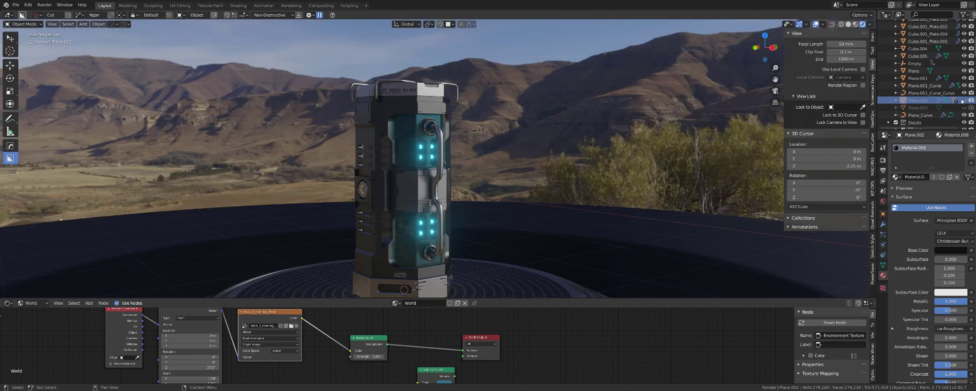
{"action": "left_click", "coordinate": [964, 101]}
Step: Show the white wall Plane.003 again and raise its Material.006 roughness to 0.051
{"action": "left_click", "coordinate": [963, 108]}
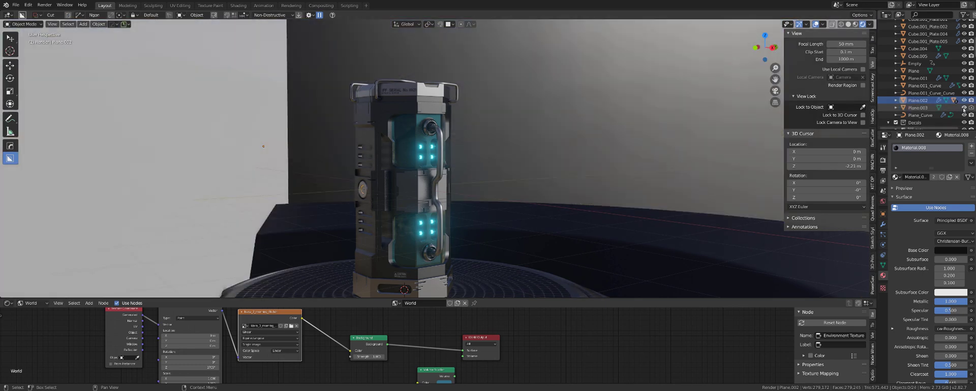
{"action": "left_click", "coordinate": [964, 109]}
{"action": "left_click", "coordinate": [964, 109]}
{"action": "left_click", "coordinate": [964, 108]}
{"action": "left_click", "coordinate": [964, 109]}
{"action": "left_click", "coordinate": [918, 108]}
{"action": "left_click_drag", "start_coordinate": [951, 305], "coordinate": [949, 288]}
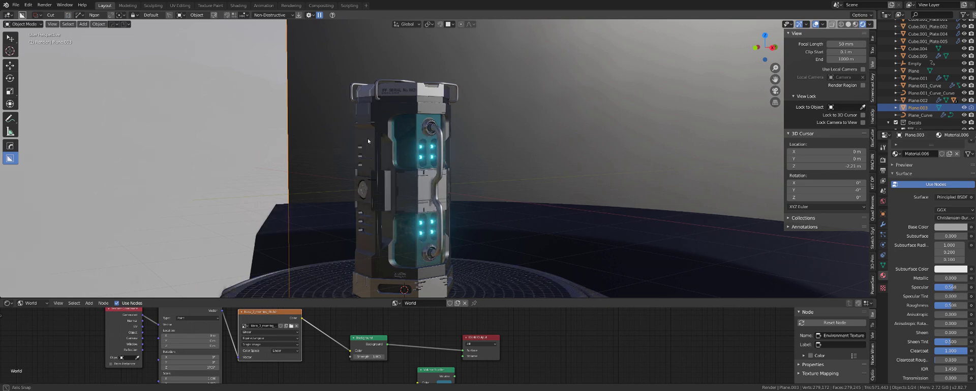
{"action": "scroll", "coordinate": [365, 138], "scroll_direction": "up", "scroll_amount": 5}
{"action": "middle_click_drag", "start_coordinate": [346, 137], "coordinate": [396, 116], "text": "shift"}
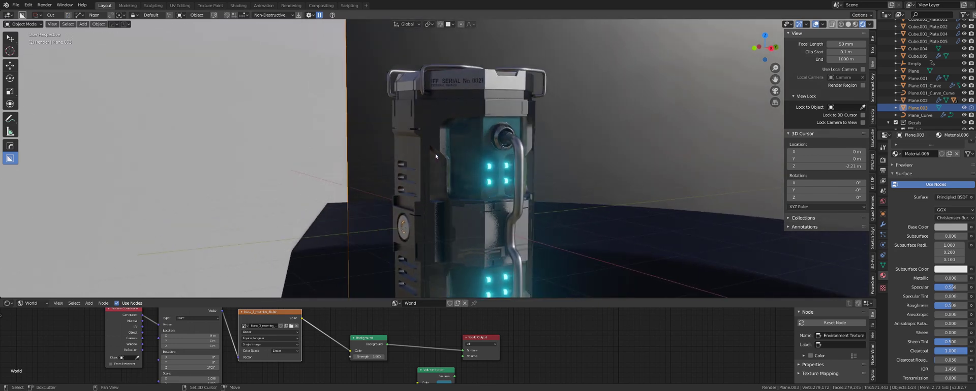
{"action": "scroll", "coordinate": [396, 116], "scroll_direction": "up", "scroll_amount": 2}
{"action": "middle_click_drag", "start_coordinate": [406, 158], "coordinate": [411, 133]}
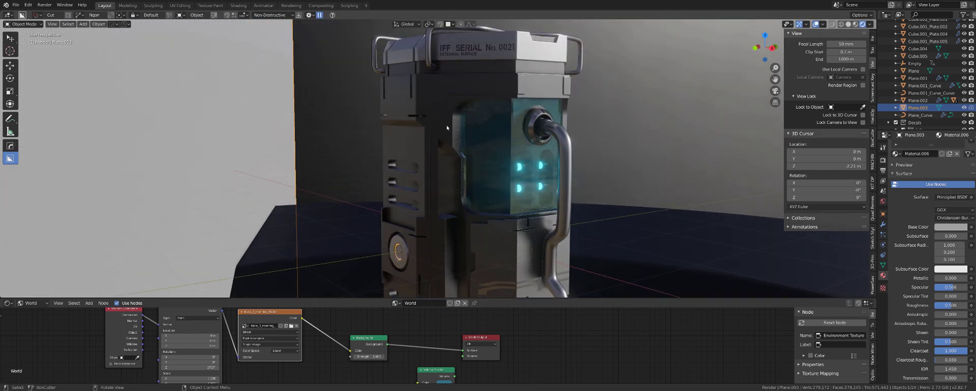
{"action": "scroll", "coordinate": [446, 128], "scroll_direction": "up", "scroll_amount": 2}
{"action": "left_click", "coordinate": [423, 145]}
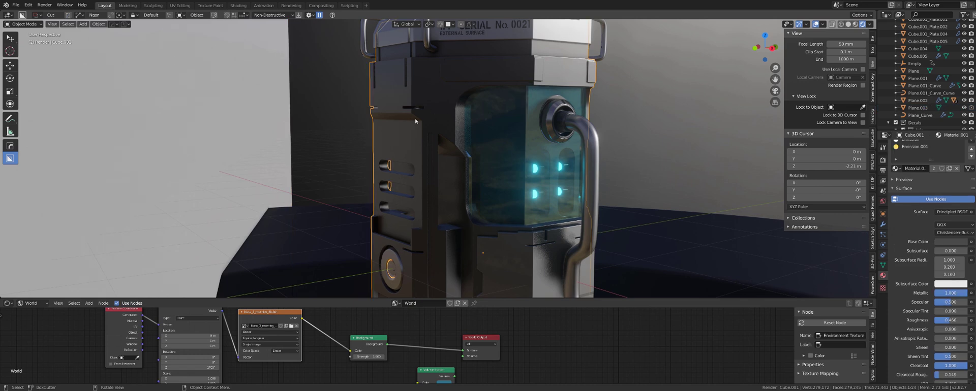
{"action": "scroll", "coordinate": [451, 93], "scroll_direction": "down", "scroll_amount": 3}
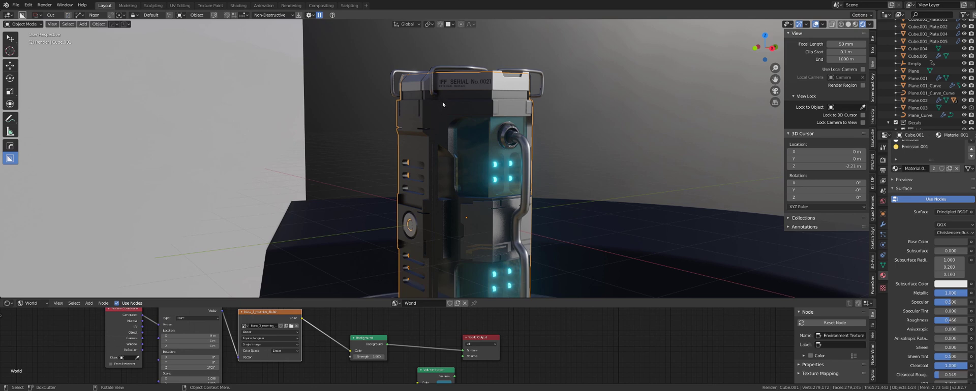
{"action": "scroll", "coordinate": [437, 116], "scroll_direction": "up", "scroll_amount": 2}
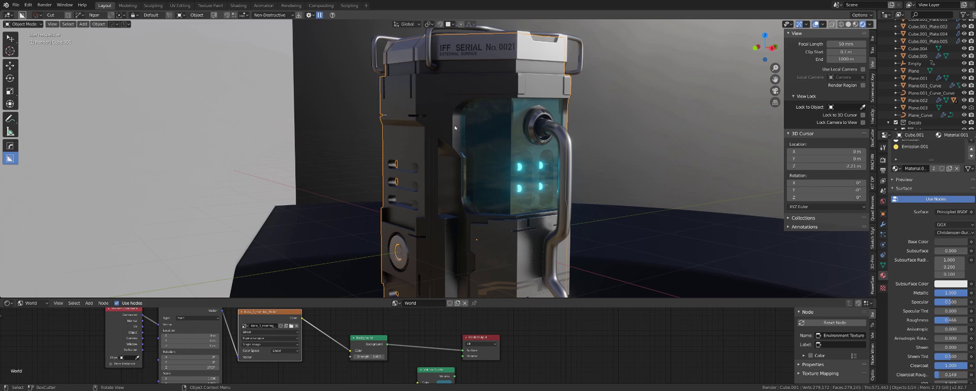
{"action": "scroll", "coordinate": [455, 128], "scroll_direction": "down", "scroll_amount": 3}
{"action": "scroll", "coordinate": [367, 142], "scroll_direction": "up", "scroll_amount": 3}
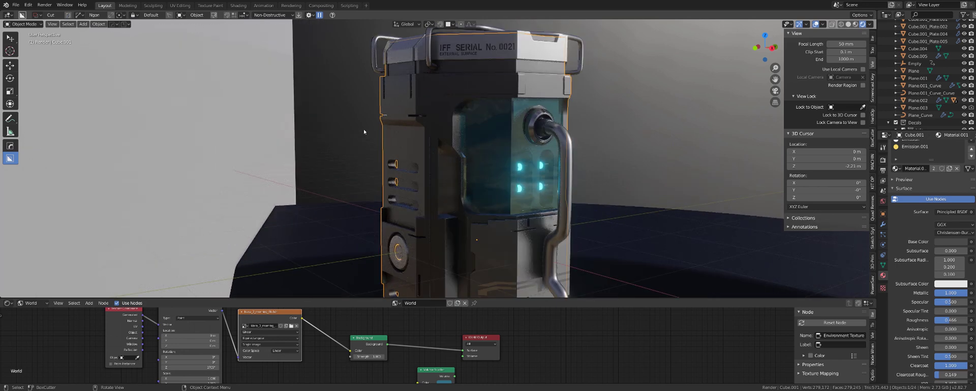
{"action": "left_click", "coordinate": [384, 137]}
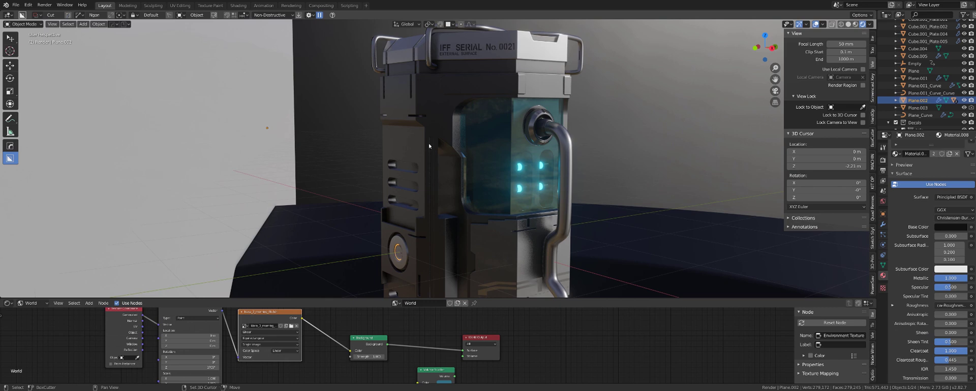
{"action": "middle_click_drag", "start_coordinate": [427, 149], "coordinate": [429, 162]}
{"action": "left_click", "coordinate": [918, 107]}
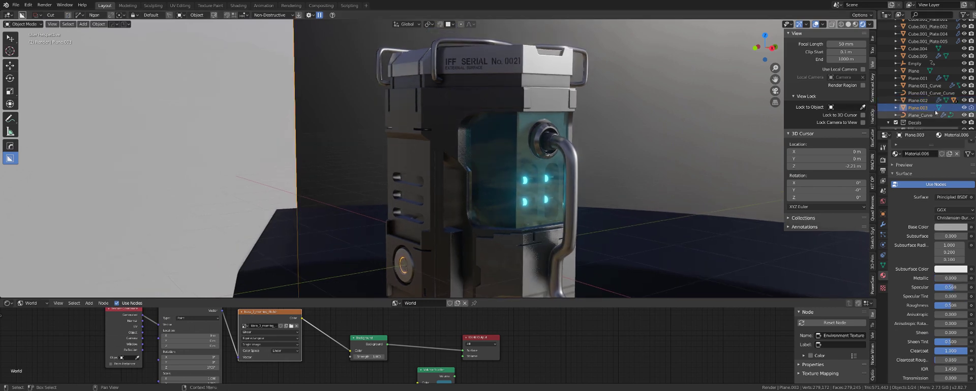
{"action": "left_click", "coordinate": [964, 107]}
{"action": "left_click", "coordinate": [963, 108]}
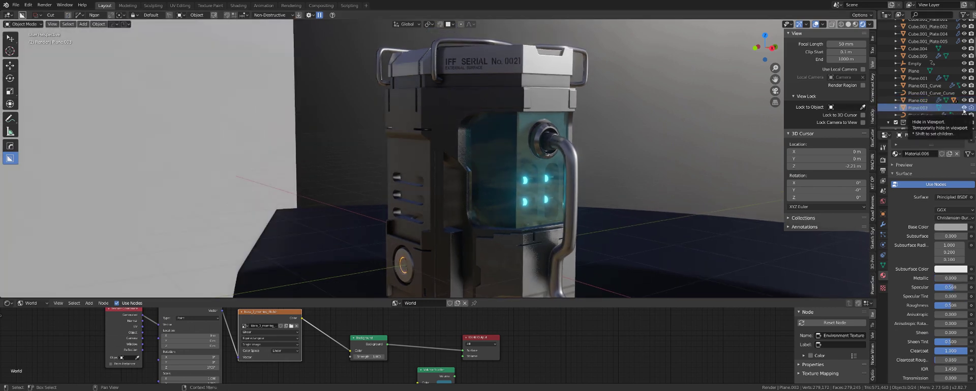
Step: Toggle the white wall plane's visibility, then show the finished battery-pack render in Photoshop
{"action": "left_click", "coordinate": [963, 108]}
{"action": "left_click", "coordinate": [964, 108]}
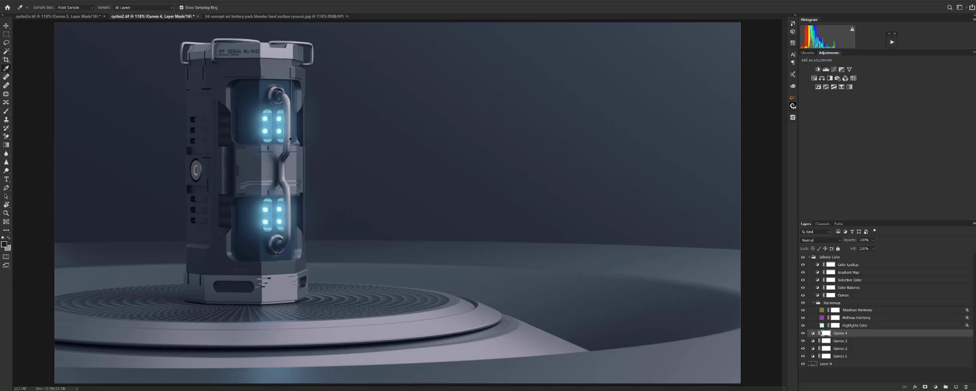
{"action": "left_click", "coordinate": [313, 17]}
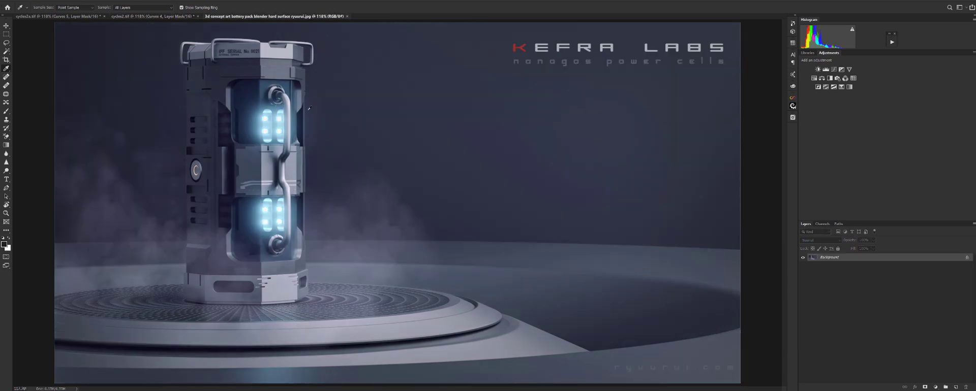
Step: Compare the cycles2.tif and cycles2a.tif grades with the titled render, ending on the .jpg
{"action": "left_click", "coordinate": [168, 16]}
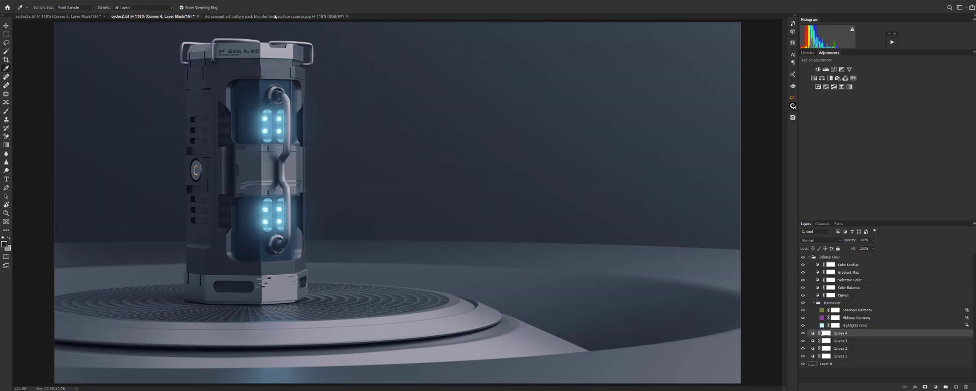
{"action": "left_click", "coordinate": [274, 16]}
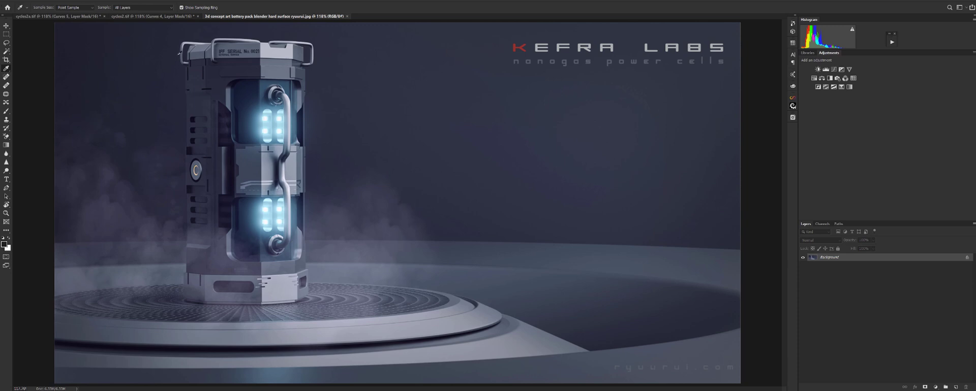
{"action": "left_click", "coordinate": [86, 17]}
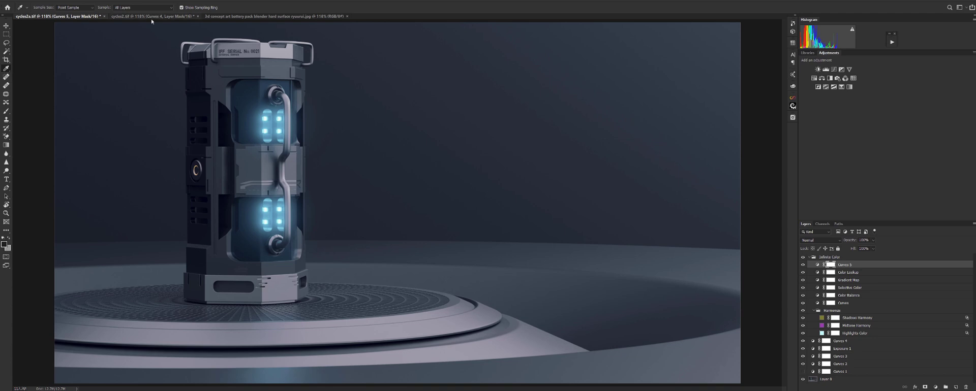
{"action": "left_click", "coordinate": [151, 18]}
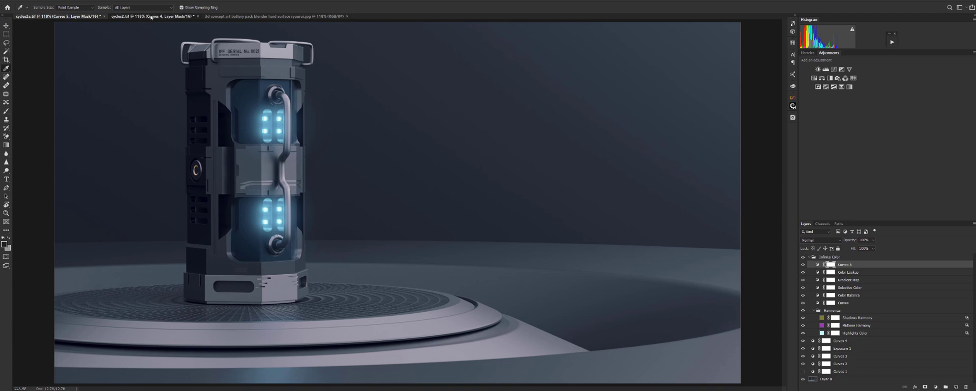
{"action": "left_click", "coordinate": [291, 16]}
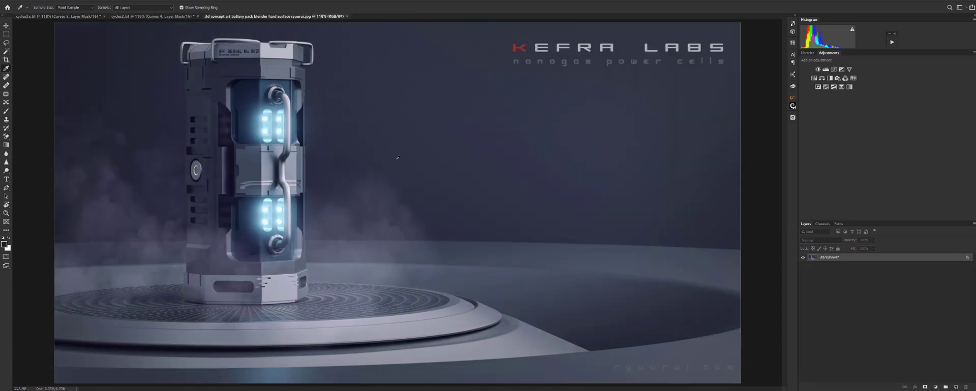